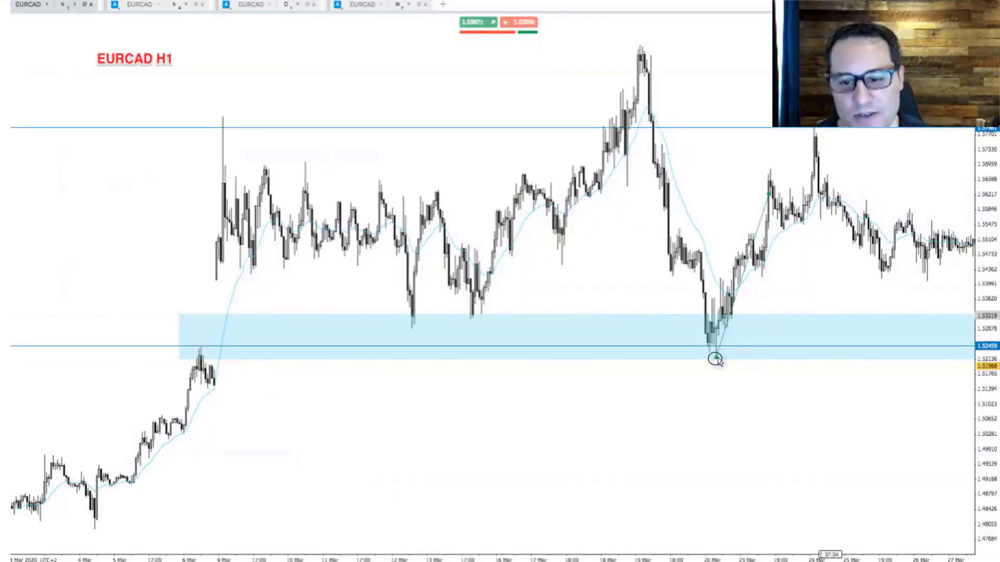
Circle the swing high before 24 Mar that revisited the level.
left_click(771, 192)
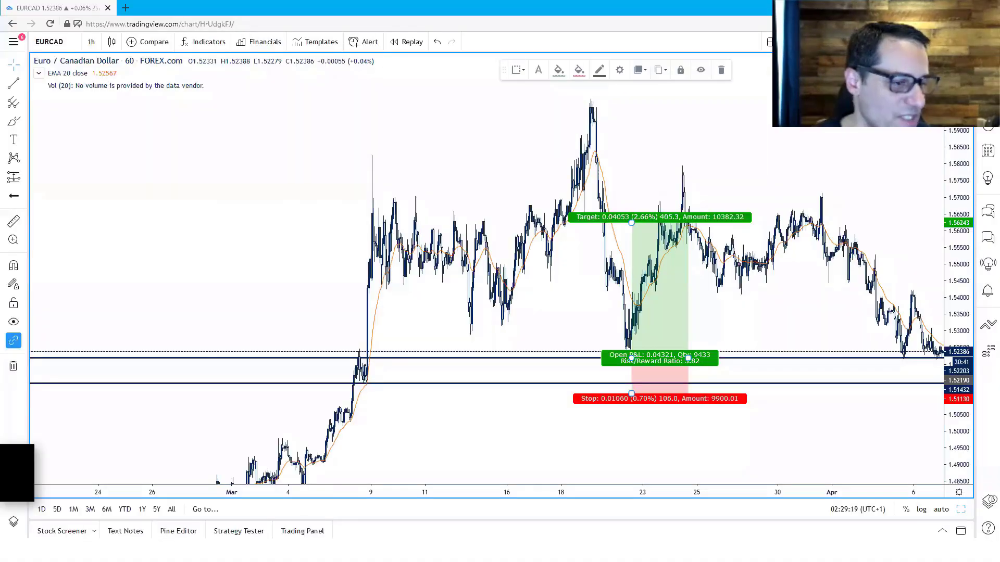
Shift the long-position box slightly later in time on the EURCAD 1h chart.
scroll(427, 302, "up", 2)
scroll(445, 313, "up", 3)
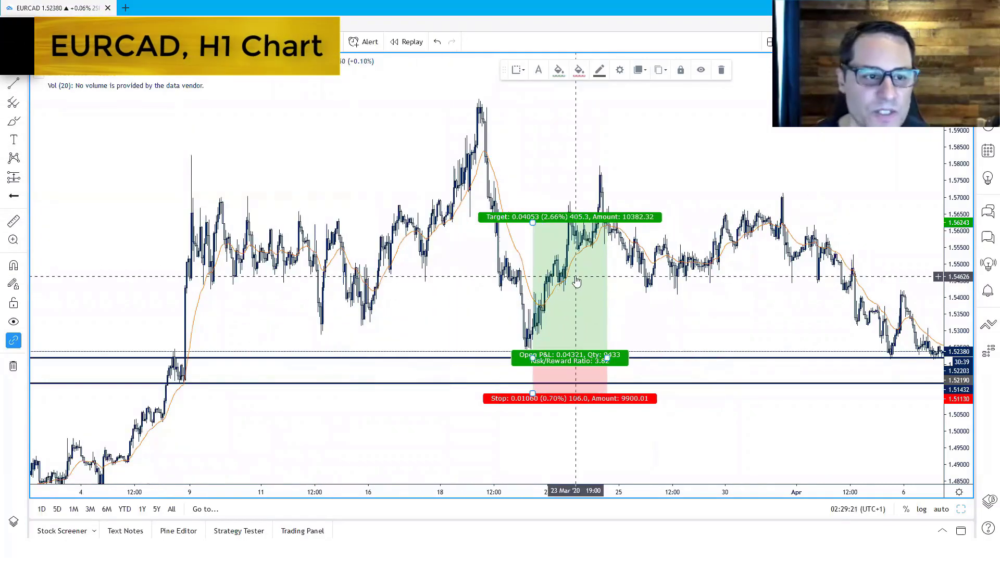
scroll(492, 354, "up", 1)
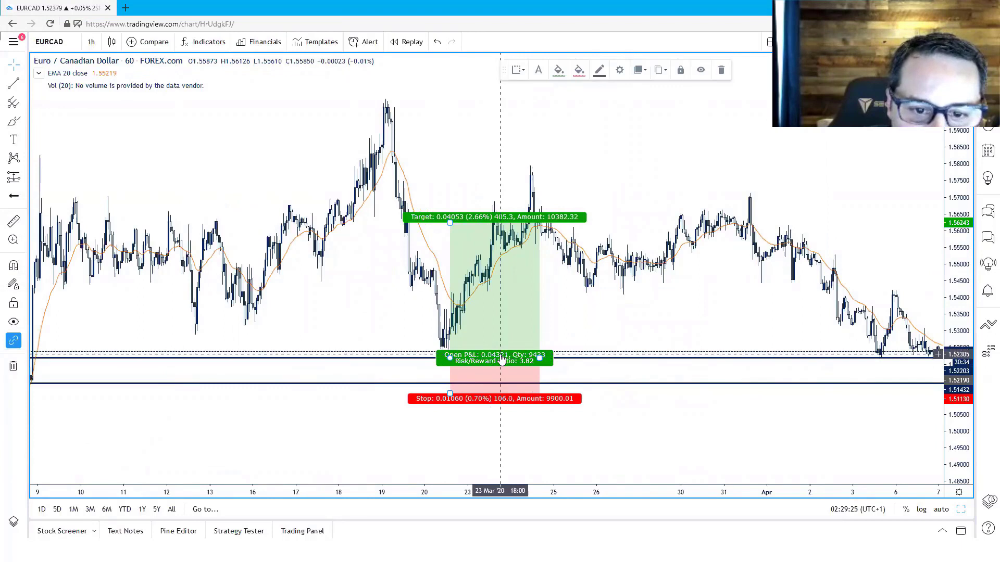
left_click_drag(502, 359, 548, 355)
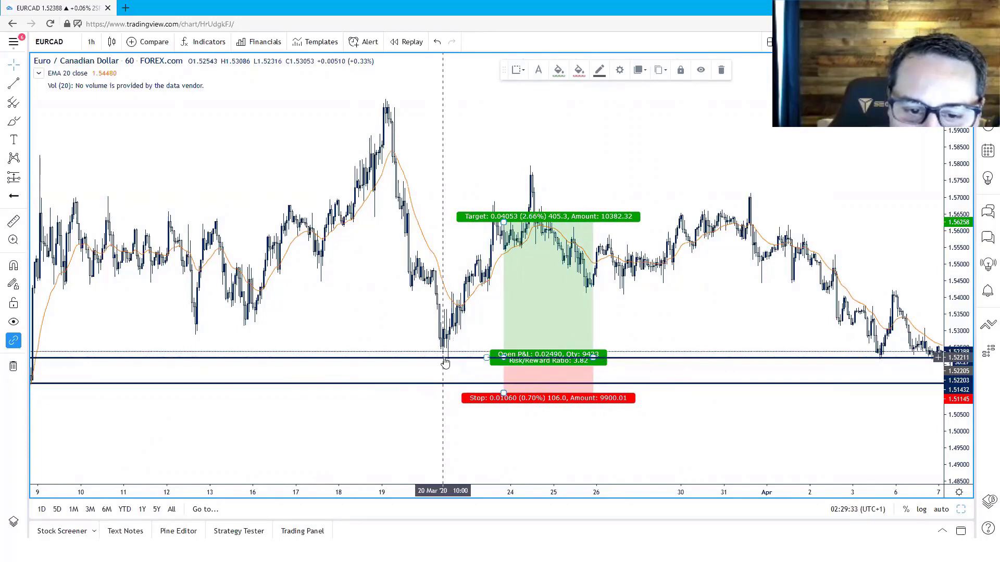
scroll(453, 360, "up", 3)
left_click_drag(391, 333, 485, 325)
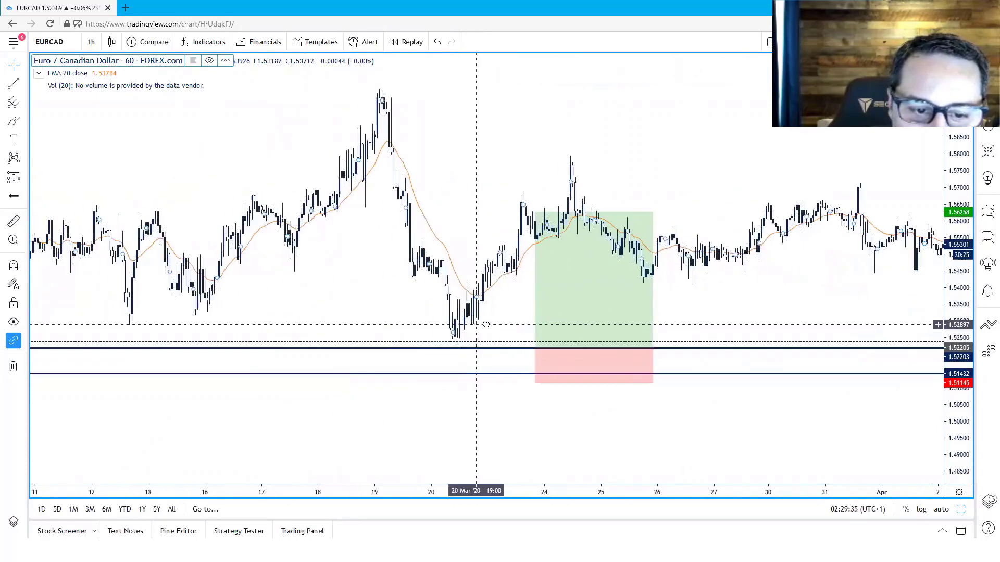
scroll(486, 325, "up", 2)
scroll(460, 354, "down", 2)
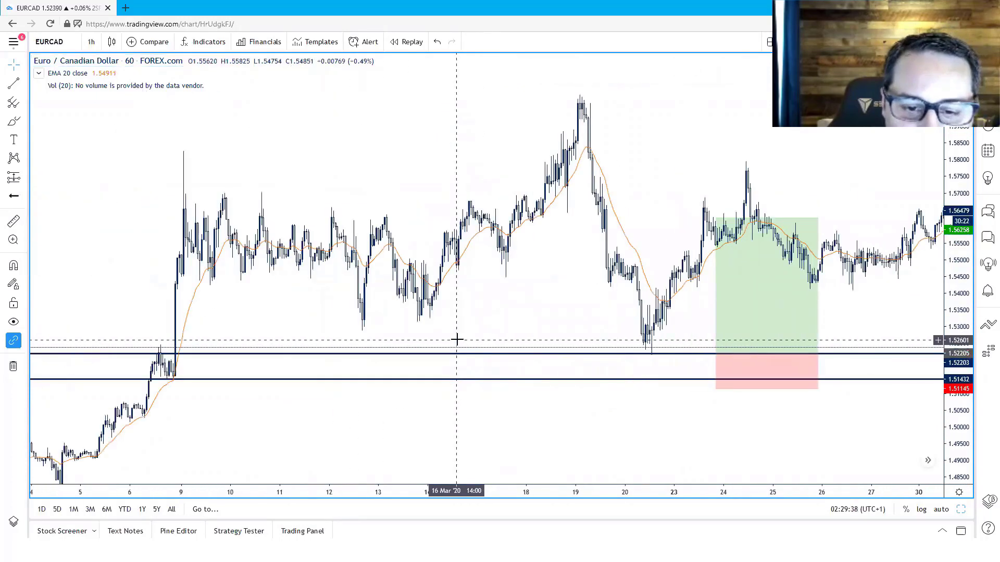
scroll(457, 339, "down", 1)
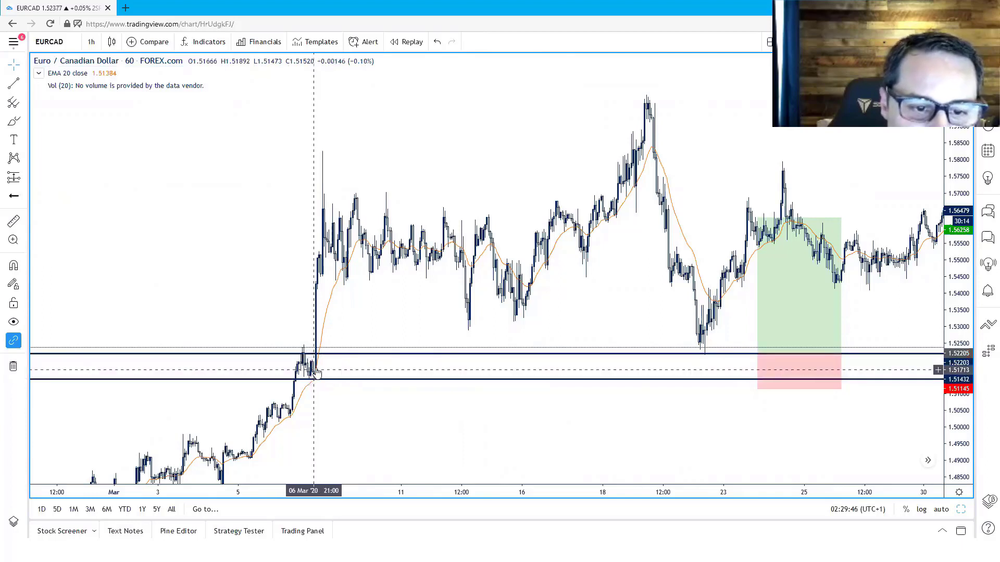
Draw a rectangle around the 9 Mar breakout candles, then undo it.
key("alt+shift+r")
left_click_drag(285, 342, 329, 386)
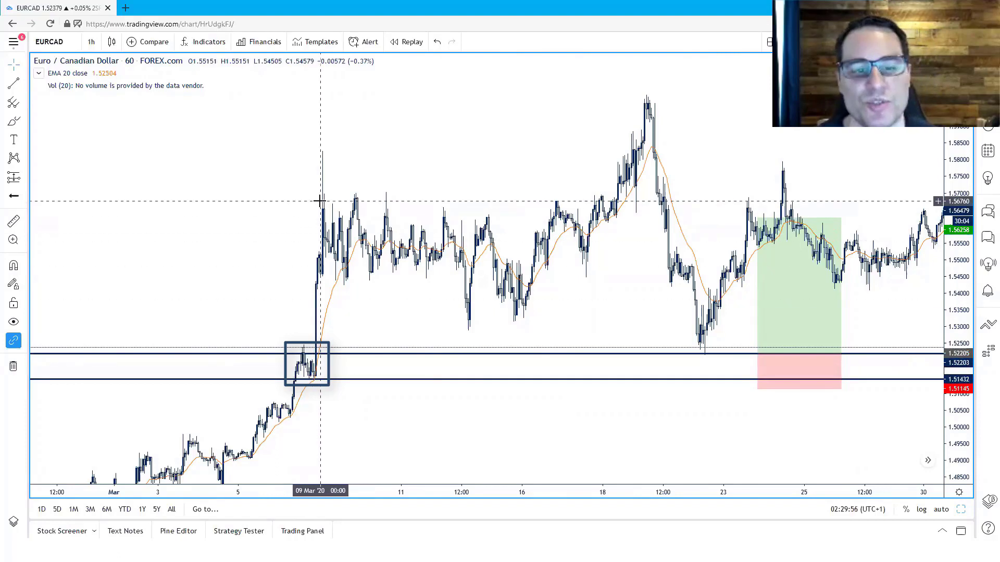
key("ctrl+z")
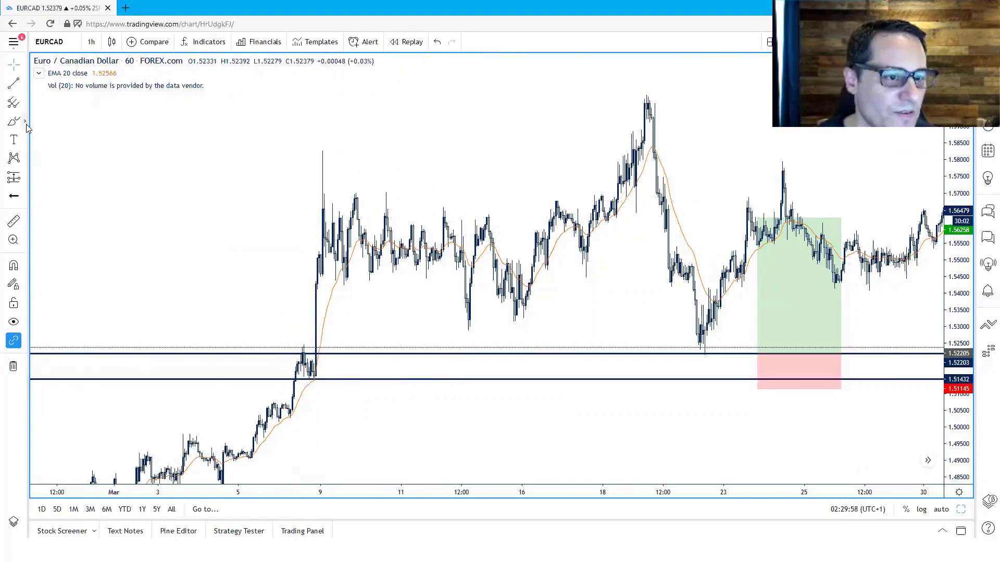
Draw a rectangle from the 9 Mar high to the 12 Mar range low, about 1.543–1.567.
left_click(25, 123)
left_click(67, 141)
left_click(320, 203)
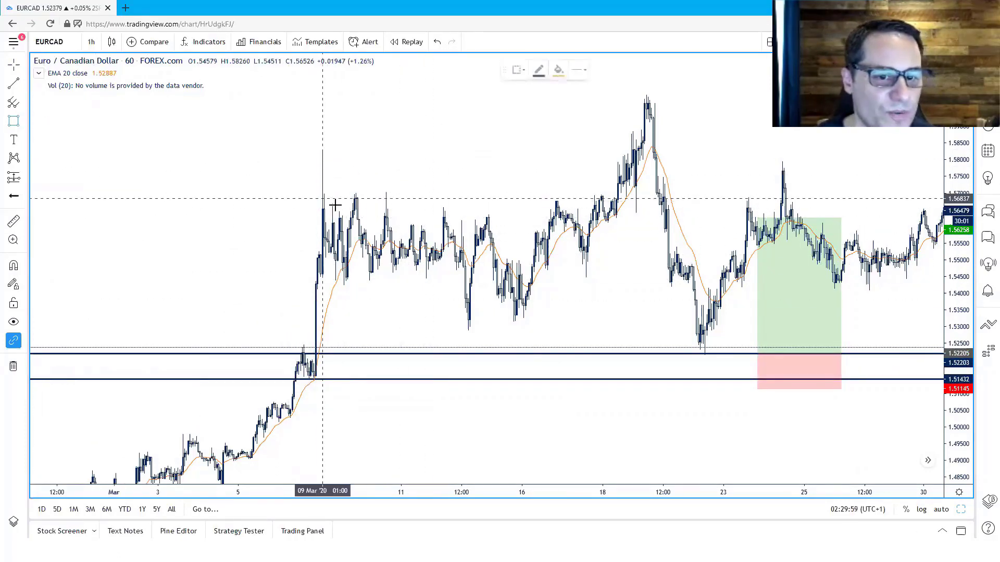
left_click(468, 268)
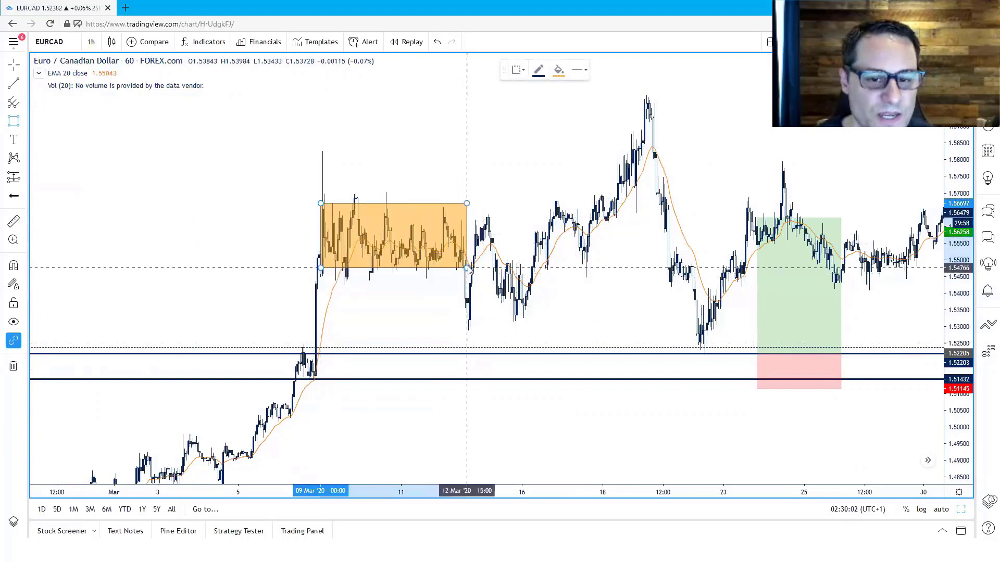
left_click_drag(467, 268, 465, 281)
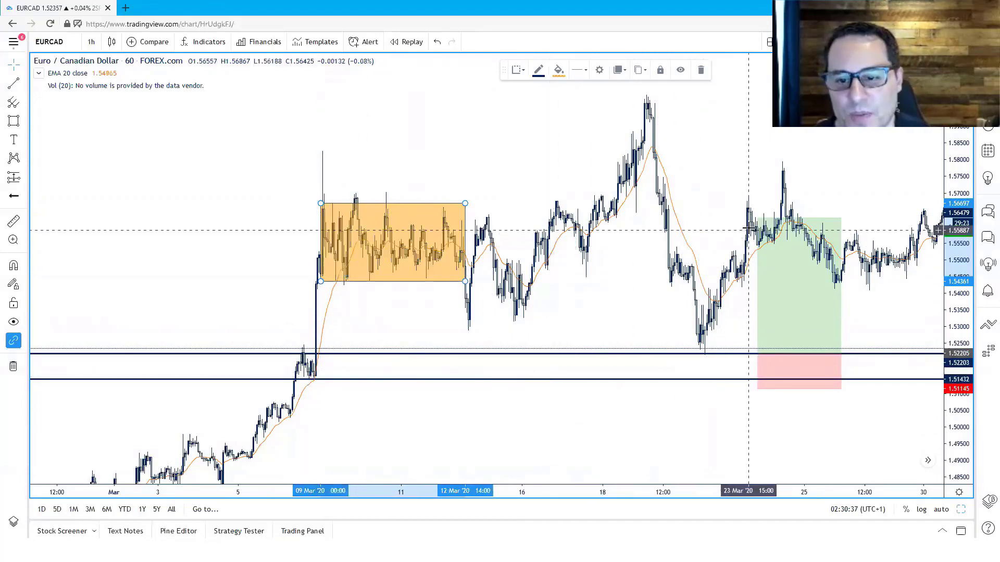
Move the long position to the 20 Mar low, add a 1.56183 horizontal line, then delete the position.
left_click(771, 231)
left_click_drag(791, 353, 720, 353)
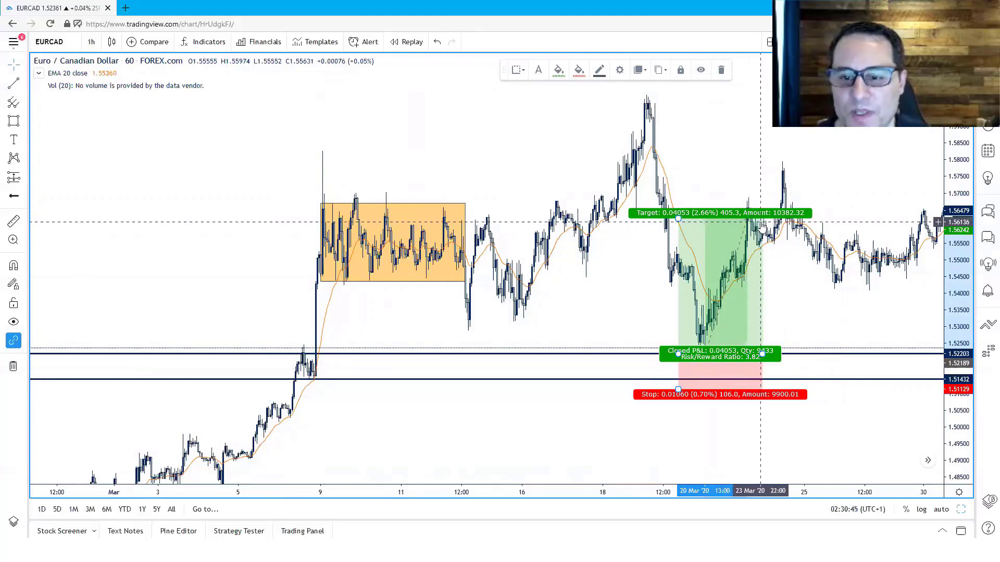
key("alt+h")
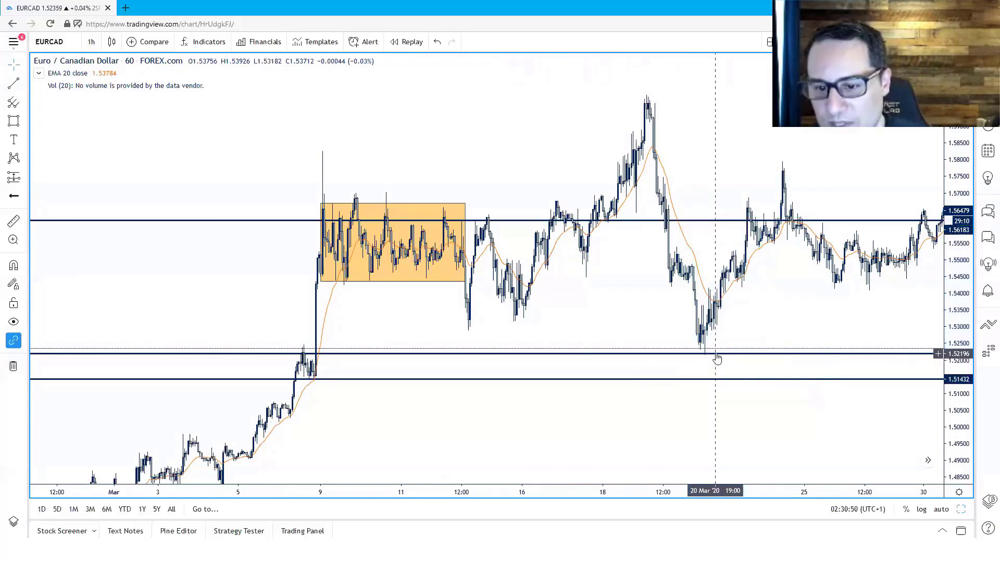
key("Delete")
scroll(706, 397, "up", 3)
scroll(659, 420, "up", 2)
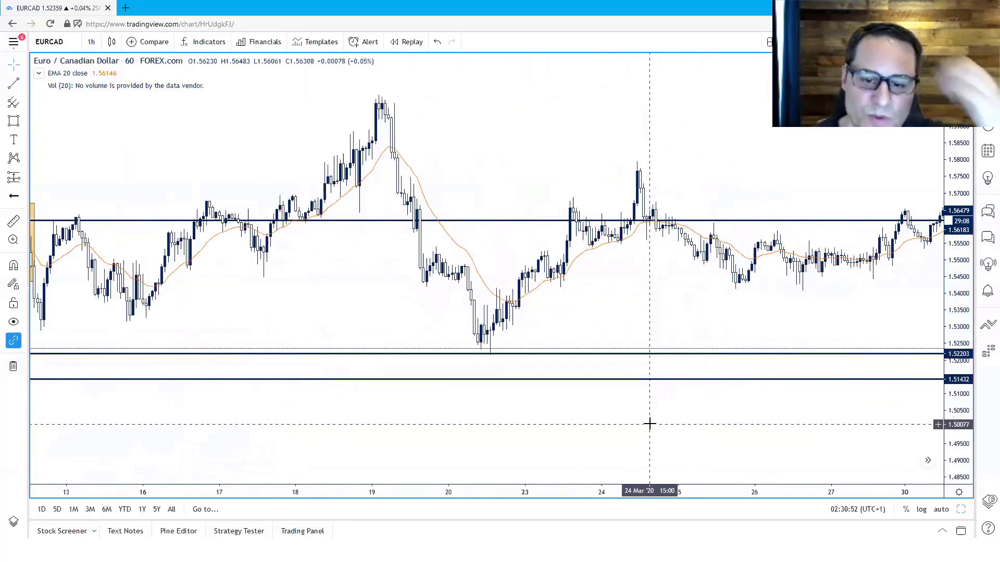
Change the EURCAD chart interval from 1 hour to 4 hours.
left_click(92, 41)
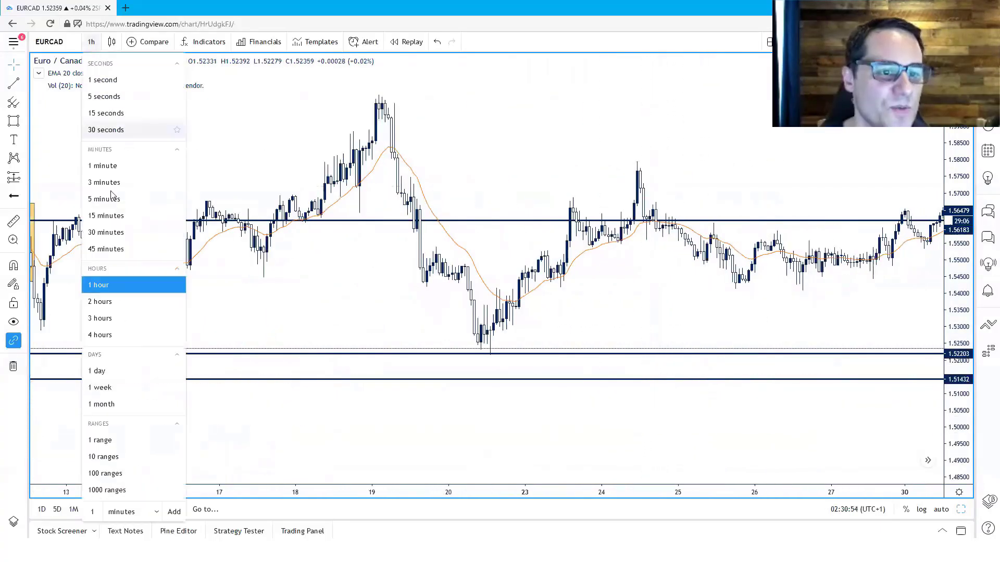
left_click(100, 334)
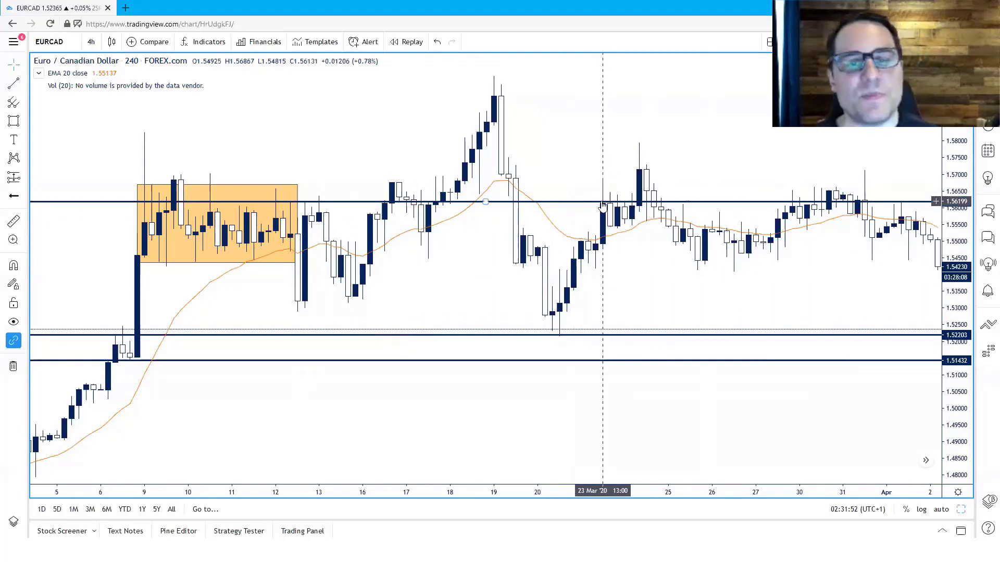
Add a horizontal line at the orange box's top and circle its four wick touches, including 16 Mar.
left_click(298, 186)
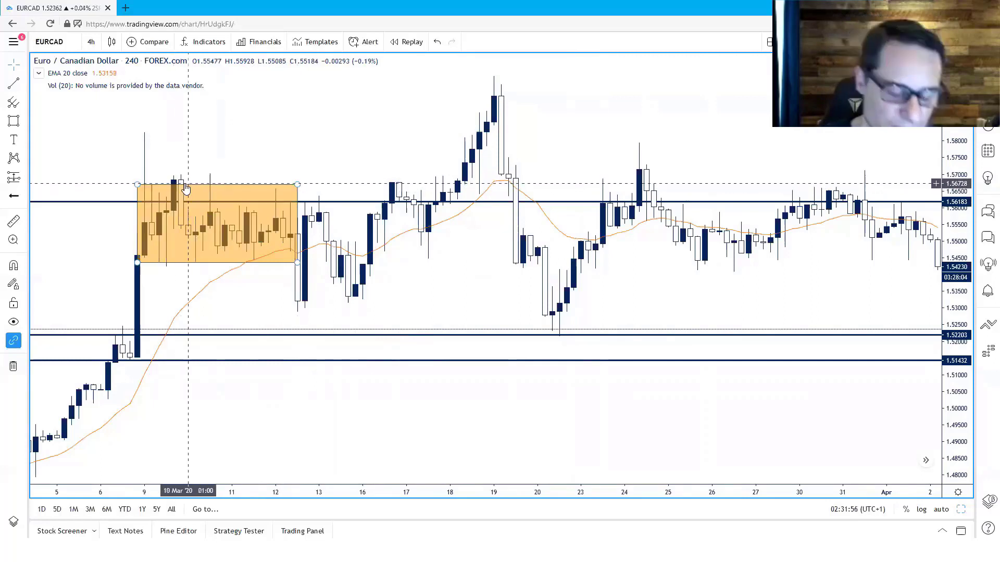
key("alt+h")
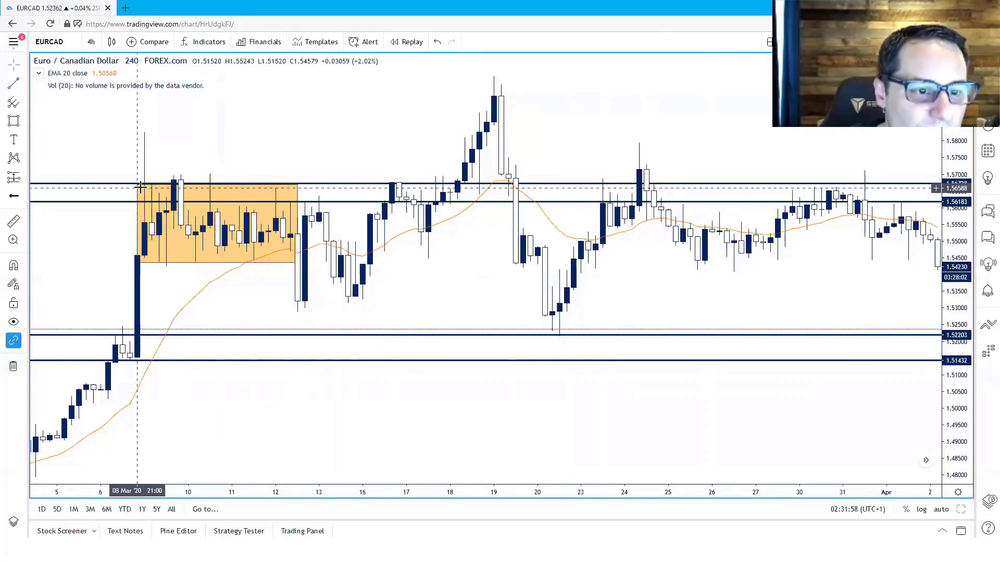
left_click(177, 180)
left_click(210, 180)
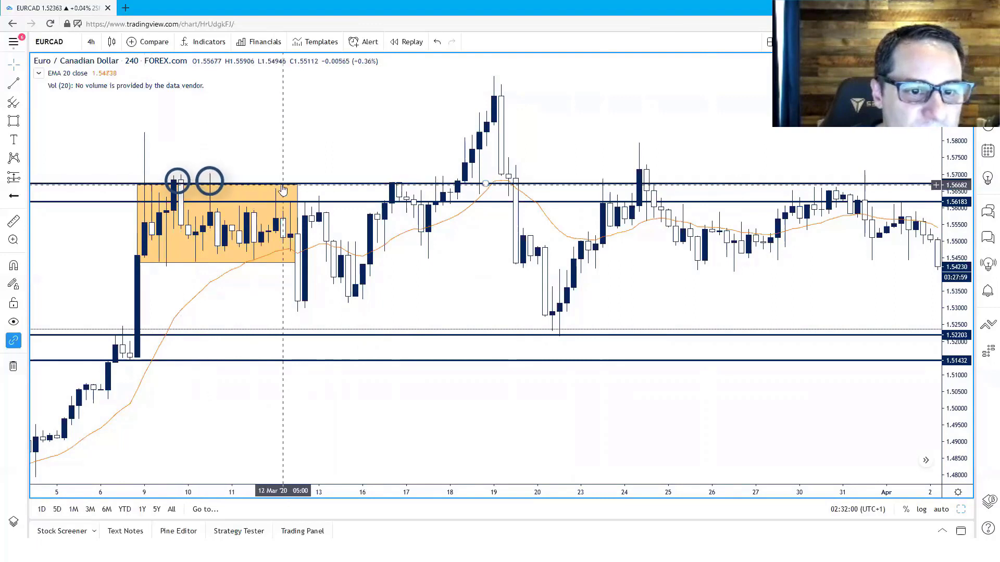
left_click(275, 187)
left_click(390, 182)
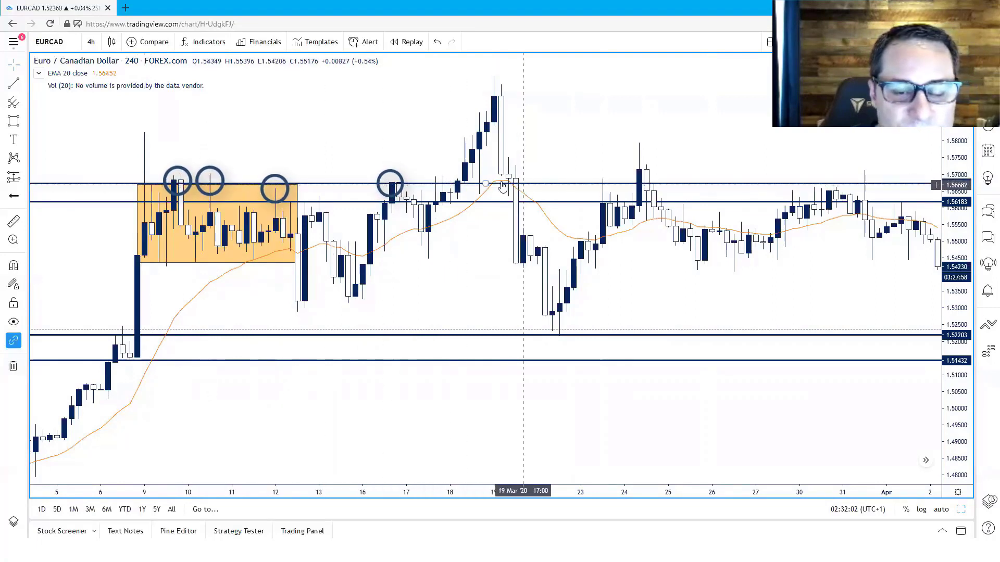